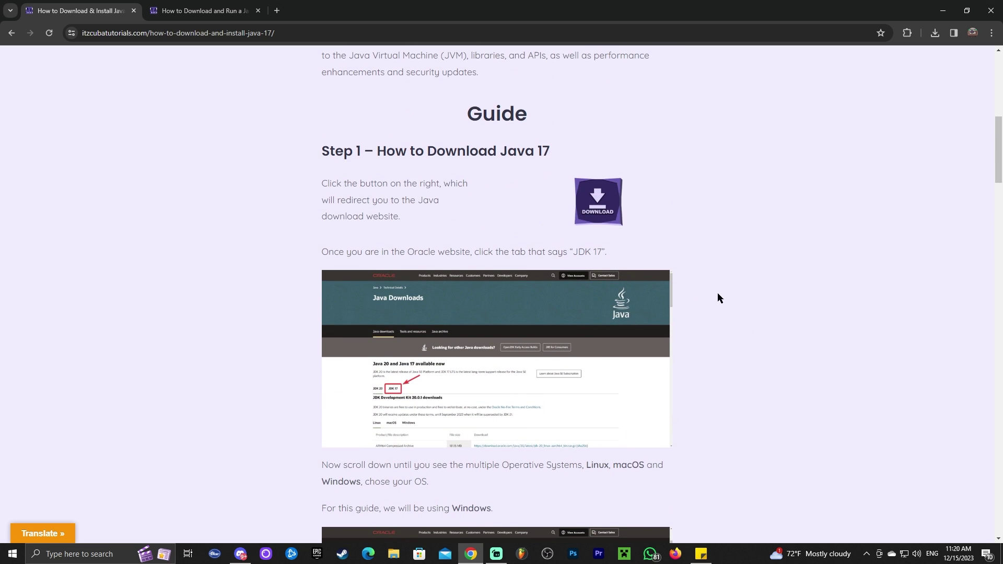
- Scroll the itzcubatutorials article to its Step 1 'How to Download Java 17' section
scroll(399, 261, up, 9)
scroll(629, 228, down, 8)
- Download the JDK 17 Windows x64 Installer .exe from Oracle's download page
click(599, 261)
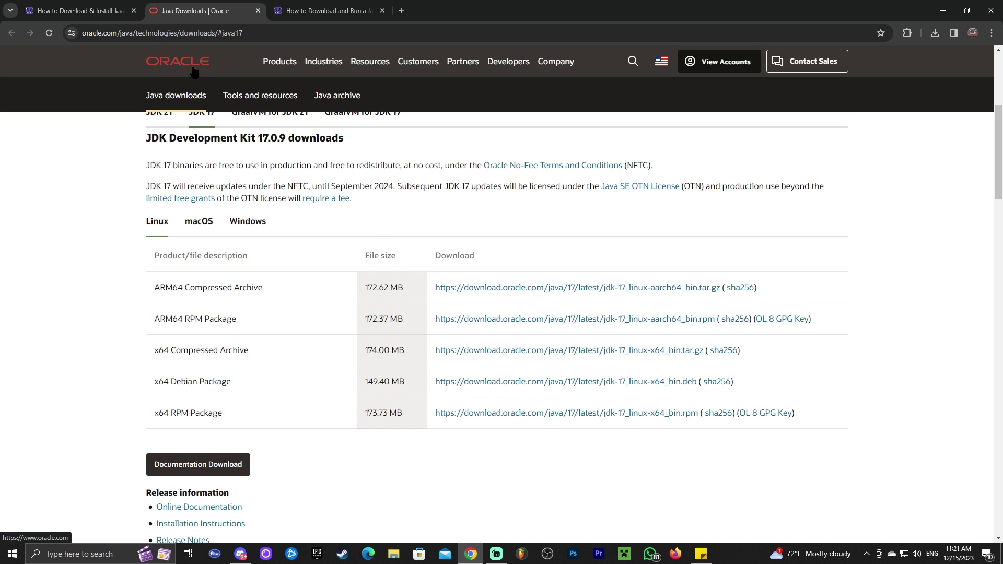
scroll(354, 224, up, 4)
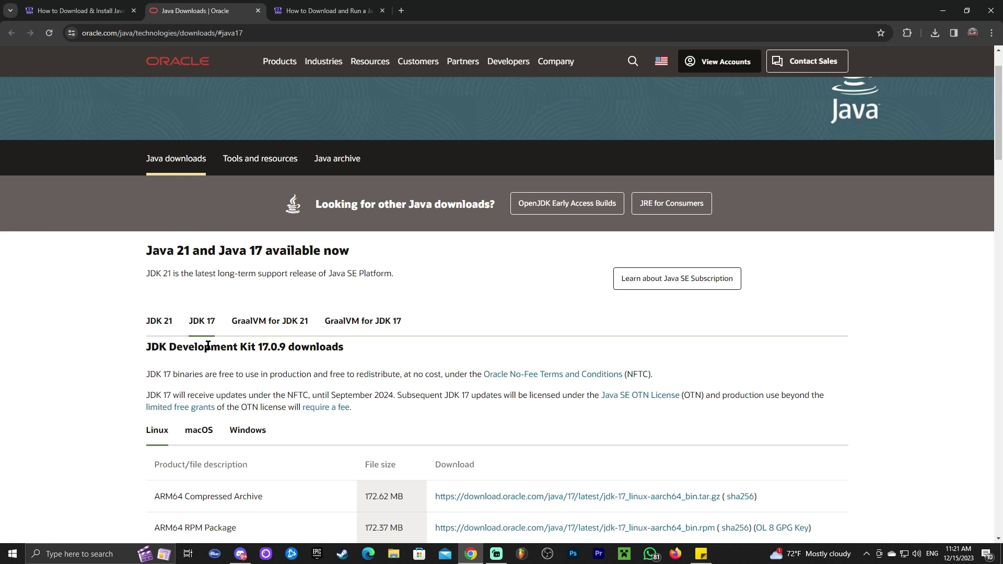
scroll(180, 285, down, 3)
click(245, 277)
drag(154, 372, 210, 373)
click(176, 374)
click(522, 373)
click(914, 526)
- Shrink the Chrome window and drag the jdk-17 installer from recent downloads onto the desktop
double_click(603, 5)
drag(604, 16, 643, 33)
click(814, 56)
drag(733, 105, 137, 233)
- Minimize Chrome and move the jdk-17 installer to the centre of the desktop
click(821, 36)
click(821, 36)
drag(138, 183, 471, 183)
- Search the Add or remove programs list for 'java', finding nothing installed
click(92, 558)
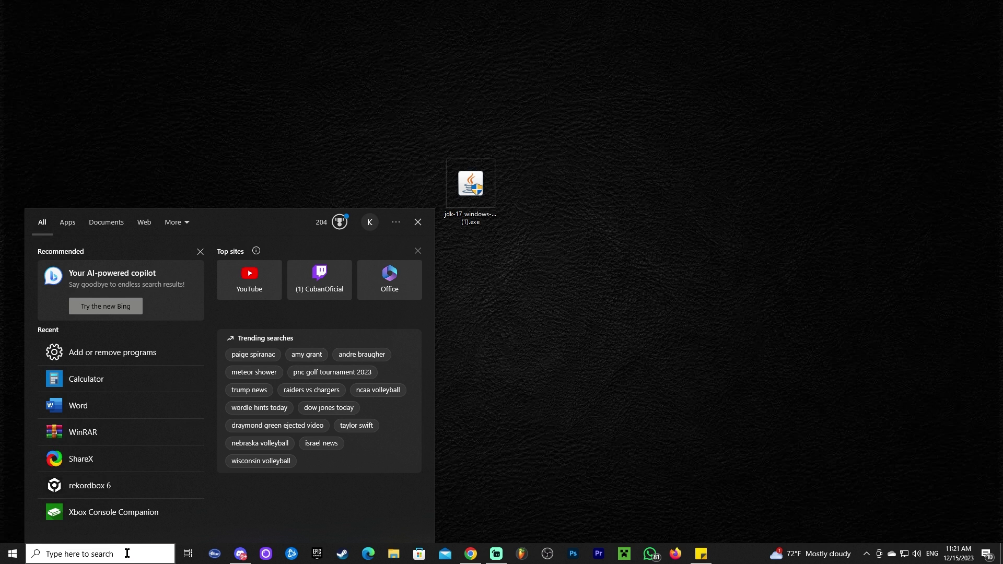
text(add)
click(143, 270)
click(263, 210)
text(java)
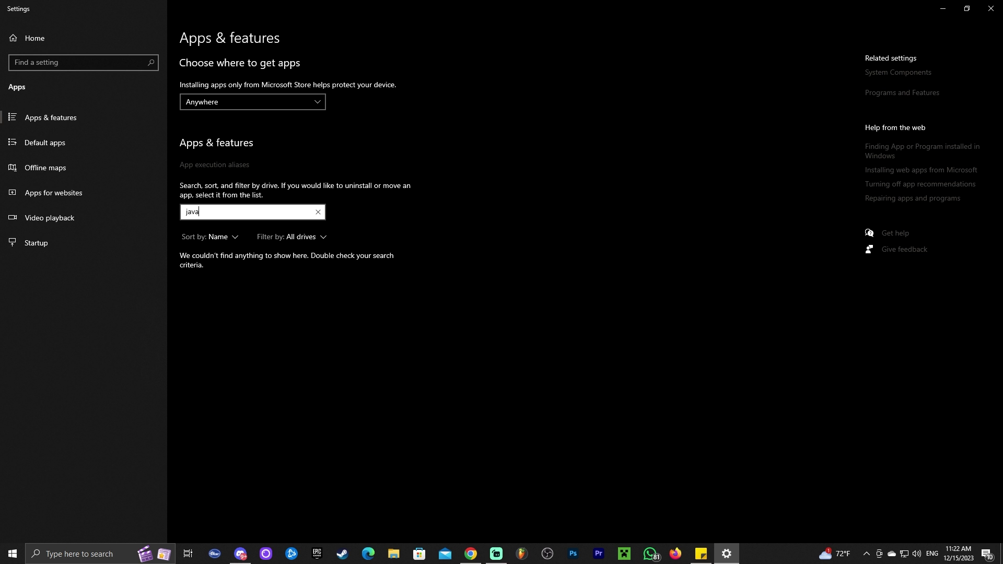
- Close Settings and clear the selection on the desktop's jdk-17 installer
drag(619, 8, 564, 152)
click(693, 150)
click(484, 199)
click(552, 167)
- Run the jdk-17 installer with the default destination folder to install JDK 17.0.9 (64-bit)
drag(476, 188, 522, 262)
double_click(524, 261)
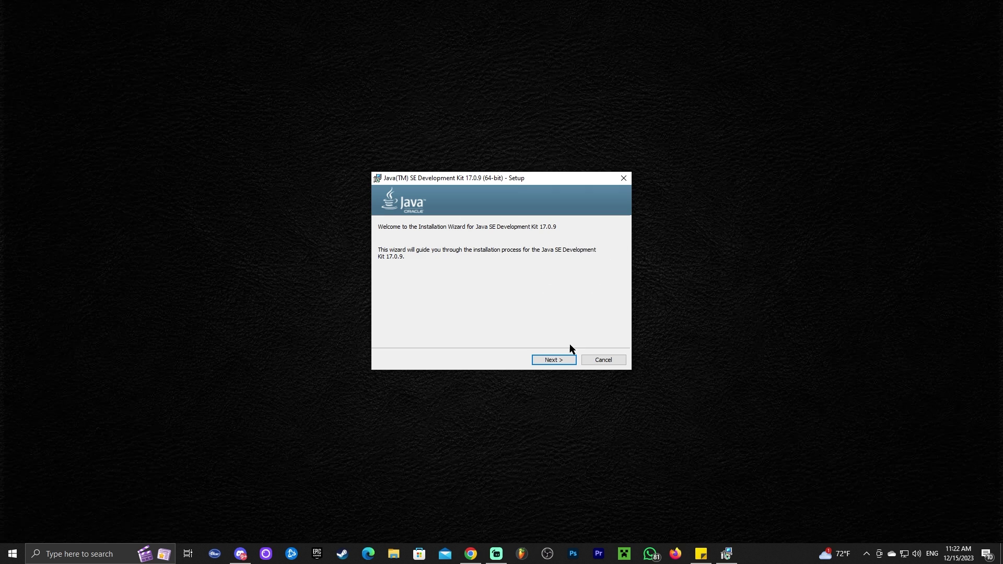
click(549, 360)
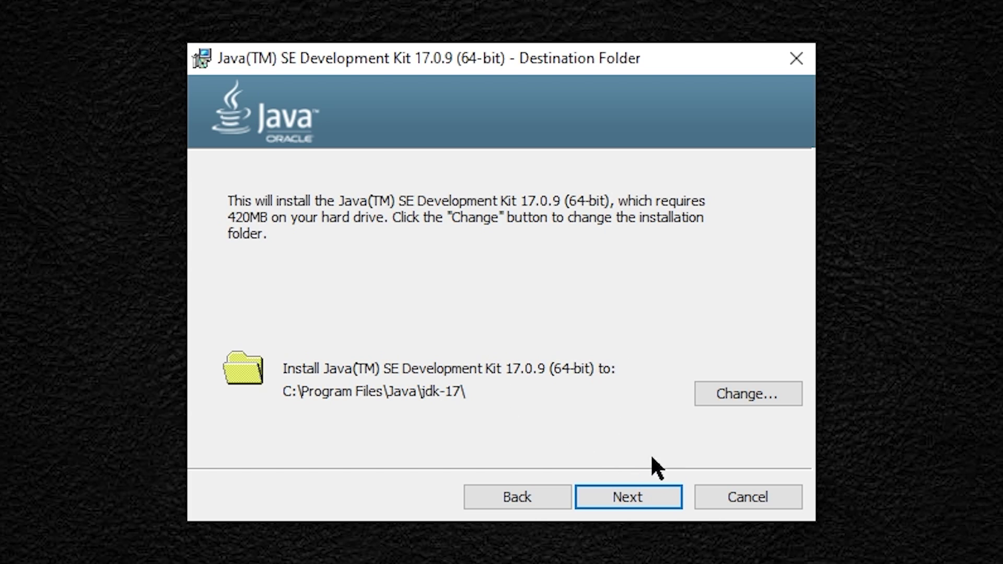
click(648, 511)
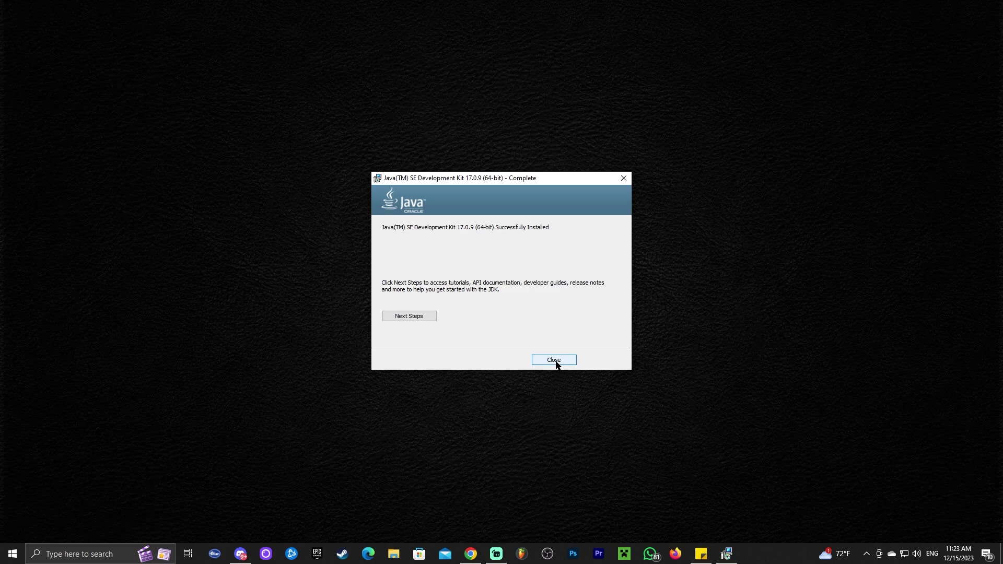
- Close the finished installer, then close the Java tutorial and Oracle tabs, leaving the Jarfix guide
click(554, 360)
click(471, 554)
click(115, 11)
click(134, 11)
click(133, 10)
scroll(733, 207, down, 20)
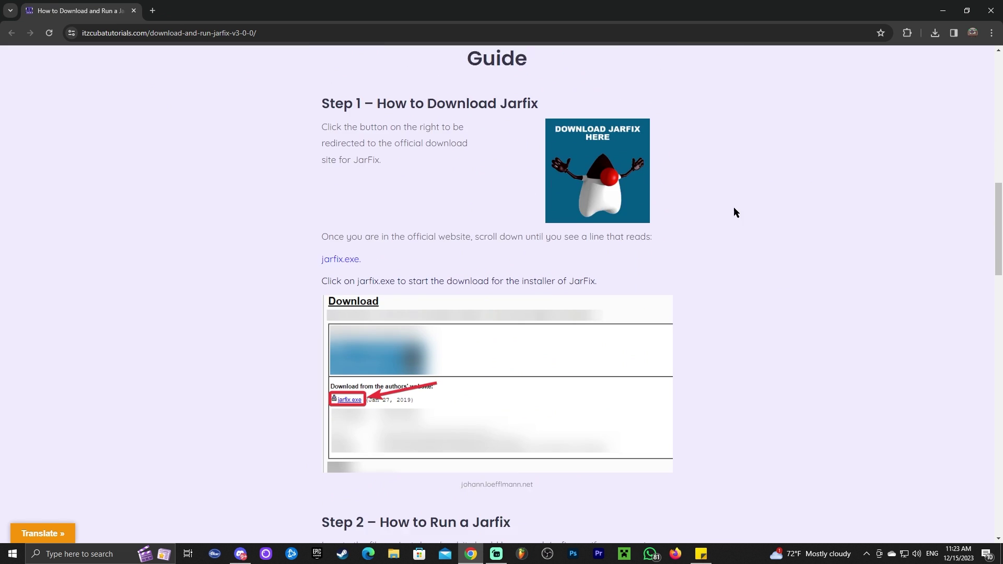